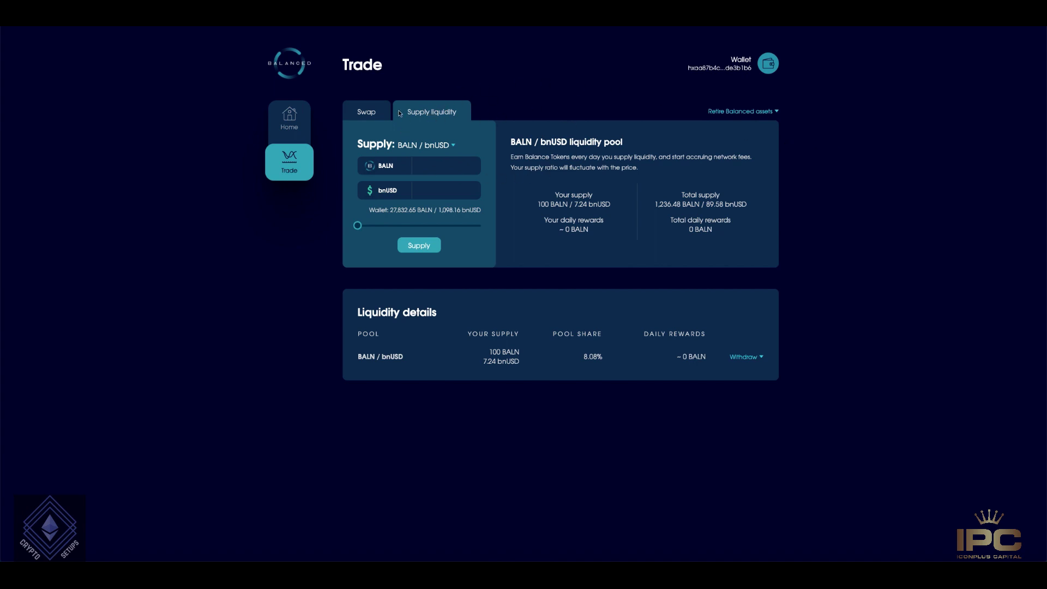
Switch the Trade page to the Swap form for sICX to bnUSD
{"action": "left_click", "coordinate": [375, 115]}
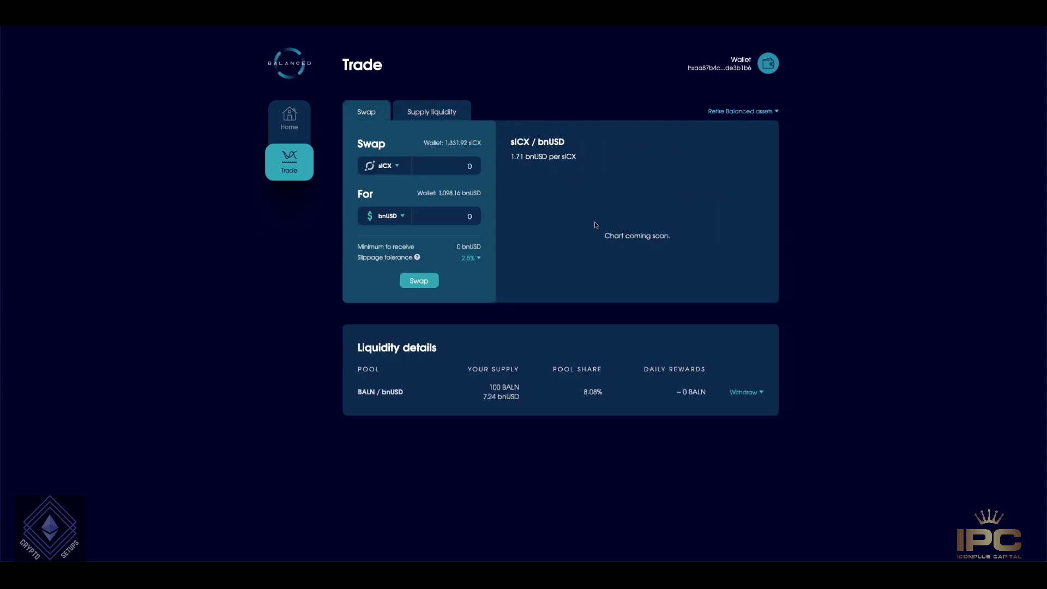
Keep sICX as the swap token, then set Supply liquidity to the ICX / sICX pool
{"action": "left_click", "coordinate": [399, 167]}
{"action": "left_click", "coordinate": [391, 212]}
{"action": "left_click", "coordinate": [431, 117]}
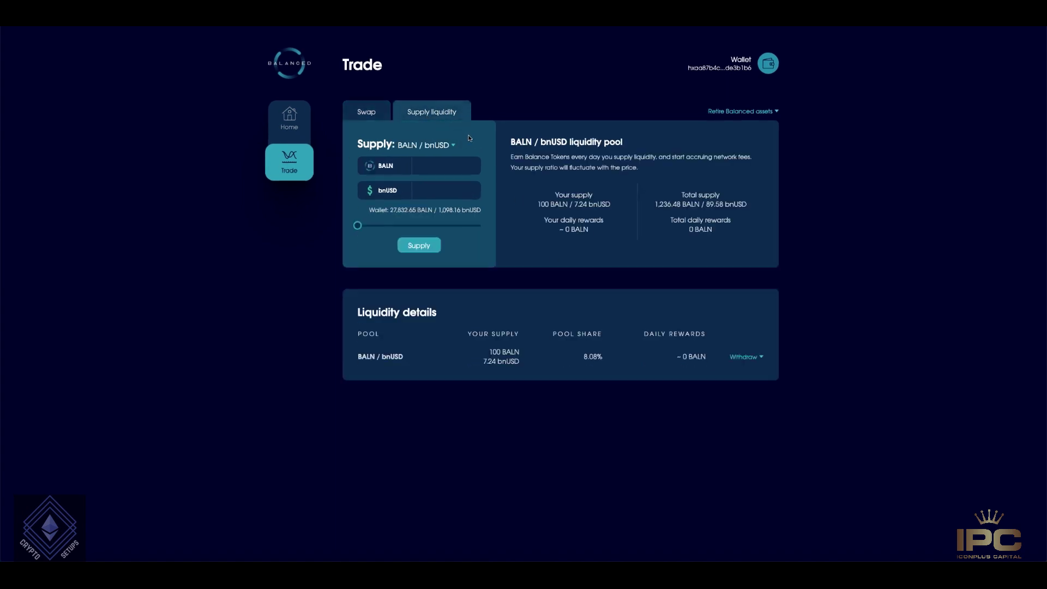
{"action": "left_click", "coordinate": [452, 145]}
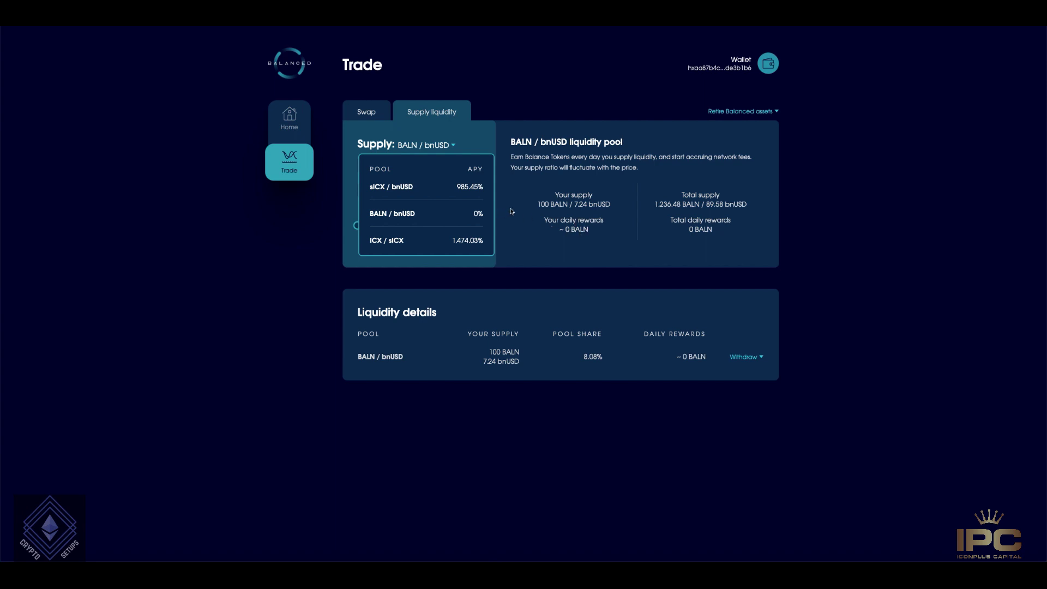
{"action": "left_click", "coordinate": [402, 241]}
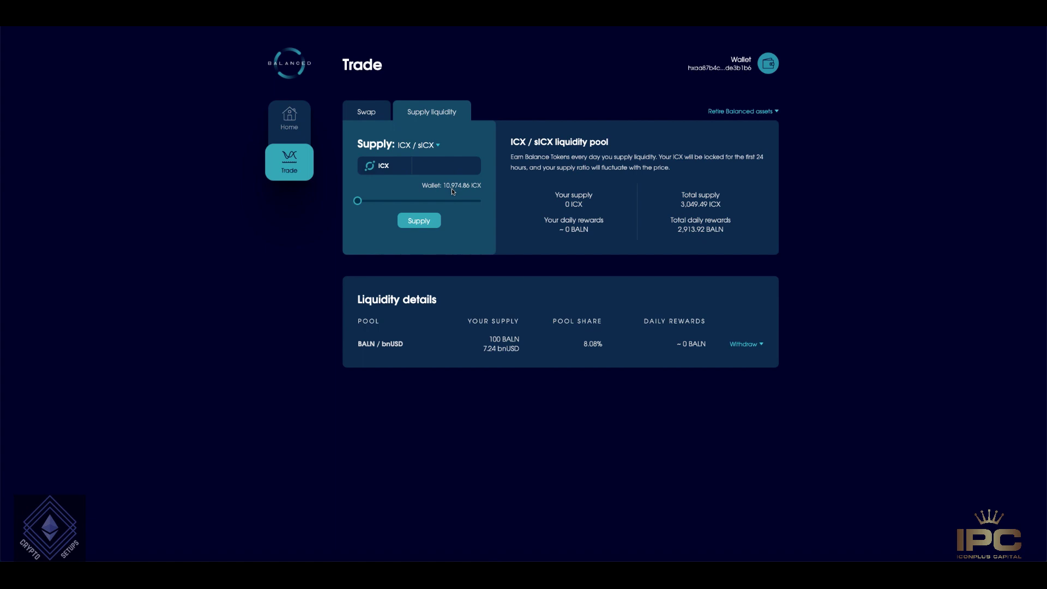
Enter 500 ICX for the ICX / sICX pool and request the supply
{"action": "left_click", "coordinate": [430, 165]}
{"action": "type", "text": "500"}
{"action": "left_click", "coordinate": [471, 234]}
{"action": "left_click", "coordinate": [418, 222]}
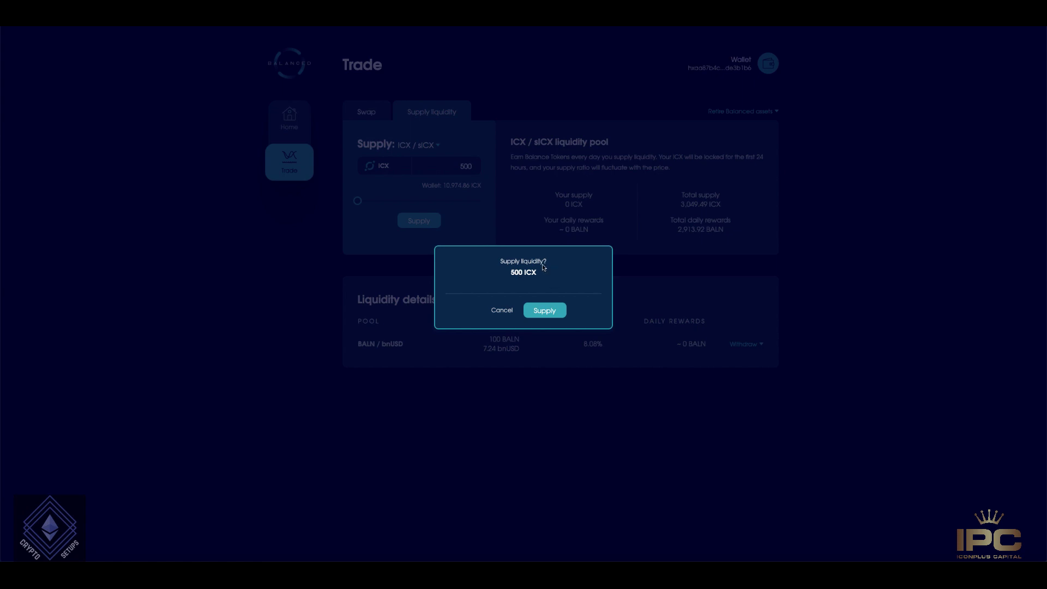
Confirm supplying 500 ICX and approve the transfer in the wallet using its password
{"action": "left_click", "coordinate": [552, 313]}
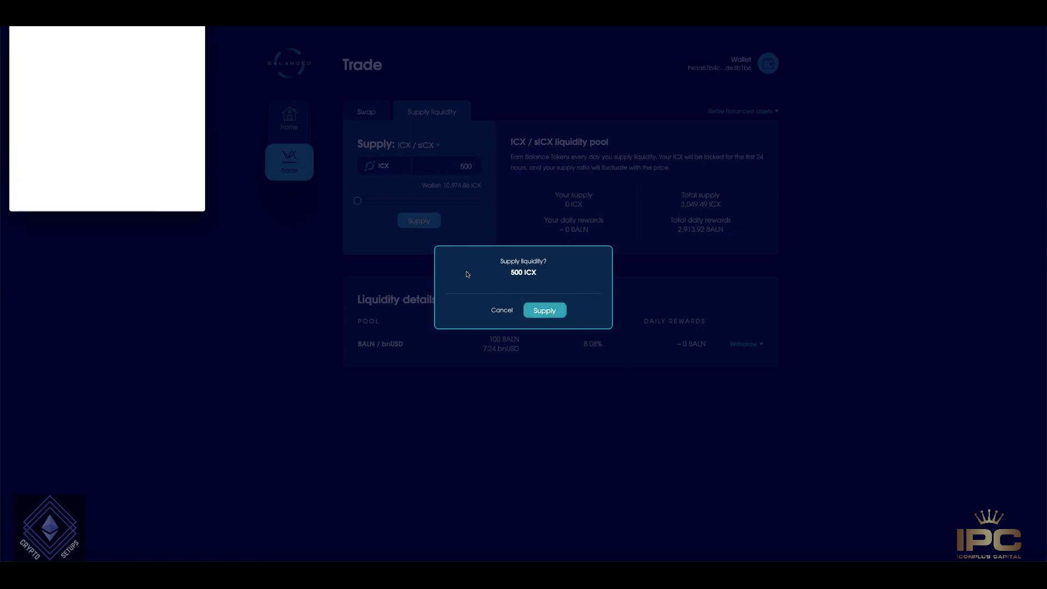
{"action": "left_click", "coordinate": [55, 102]}
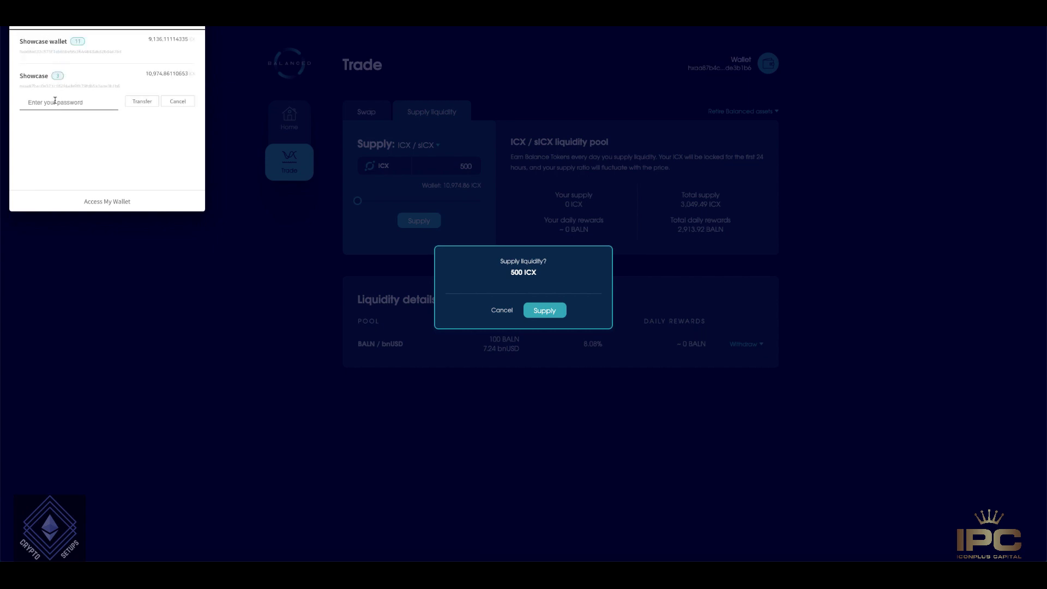
{"action": "left_click", "coordinate": [55, 102]}
{"action": "type", "text": "•••••••••••••"}
{"action": "key", "text": "Return"}
{"action": "scroll", "coordinate": [139, 180], "scroll_direction": "down", "scroll_amount": 1}
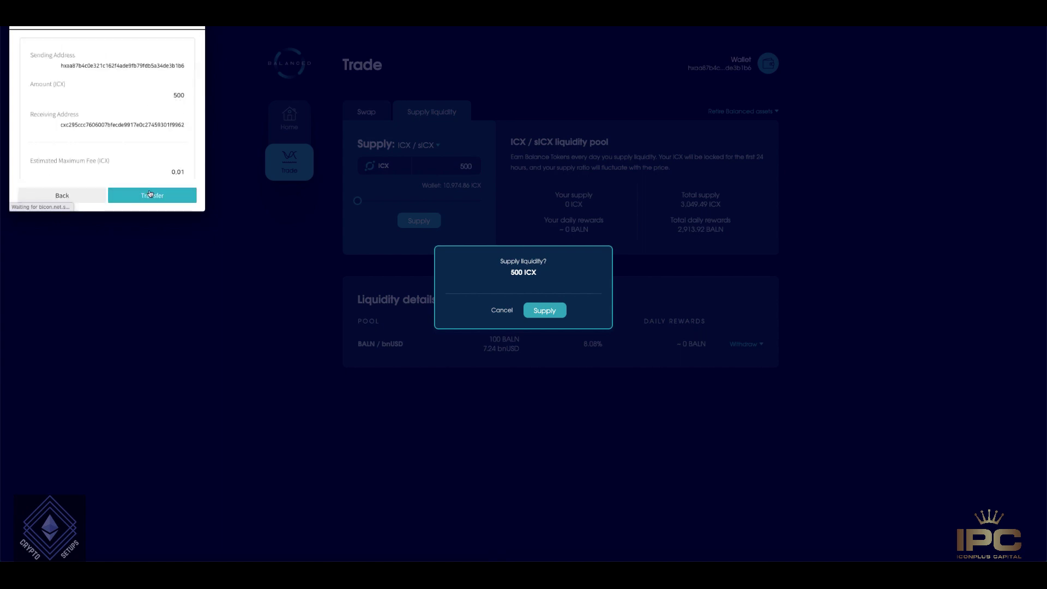
{"action": "left_click", "coordinate": [143, 194]}
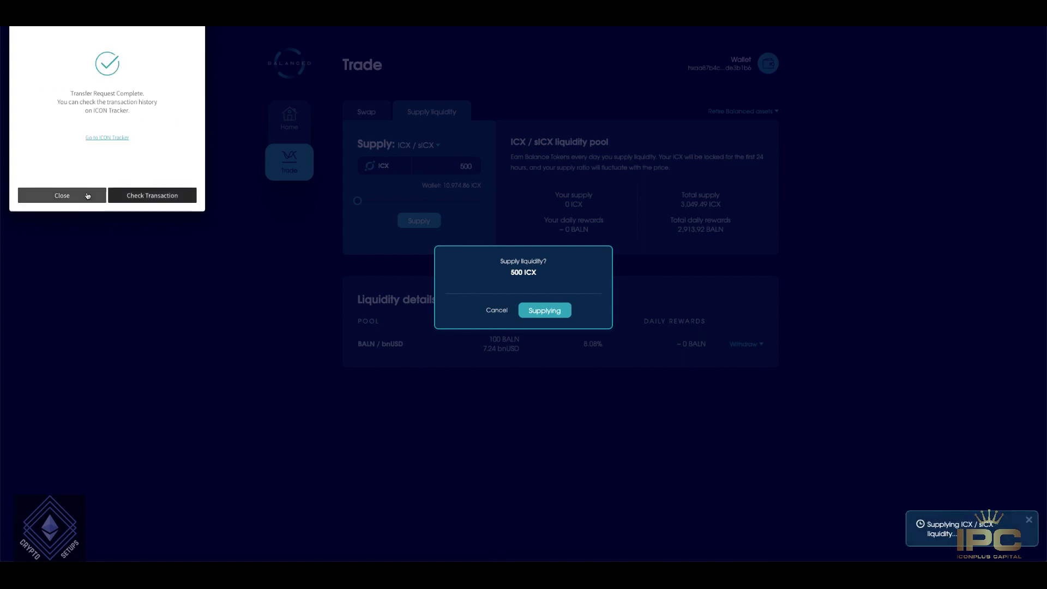
{"action": "left_click", "coordinate": [87, 195]}
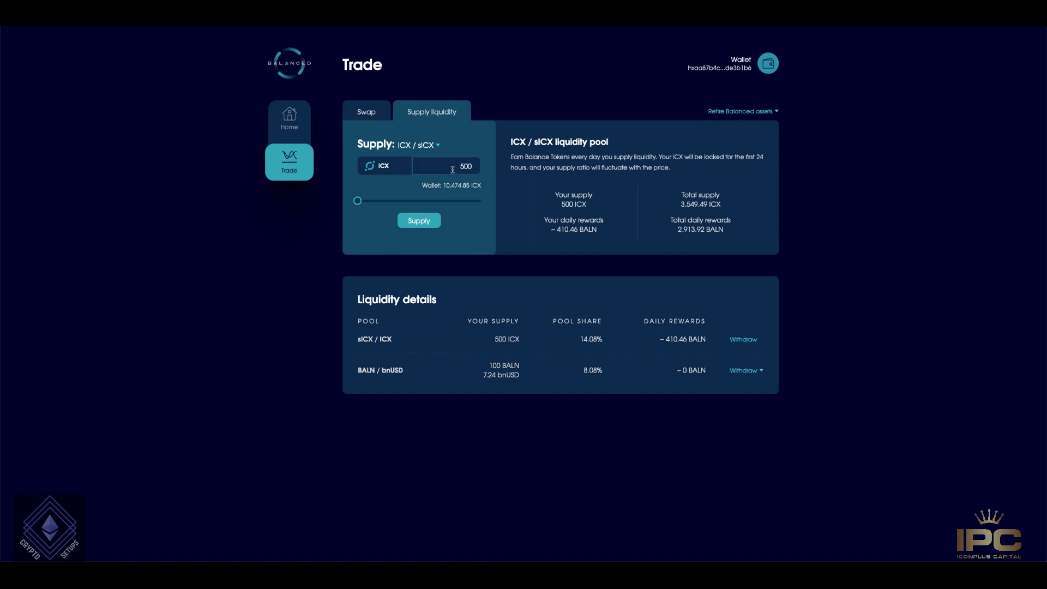
Select the sICX / bnUSD pool in the liquidity supply form
{"action": "left_click", "coordinate": [433, 145]}
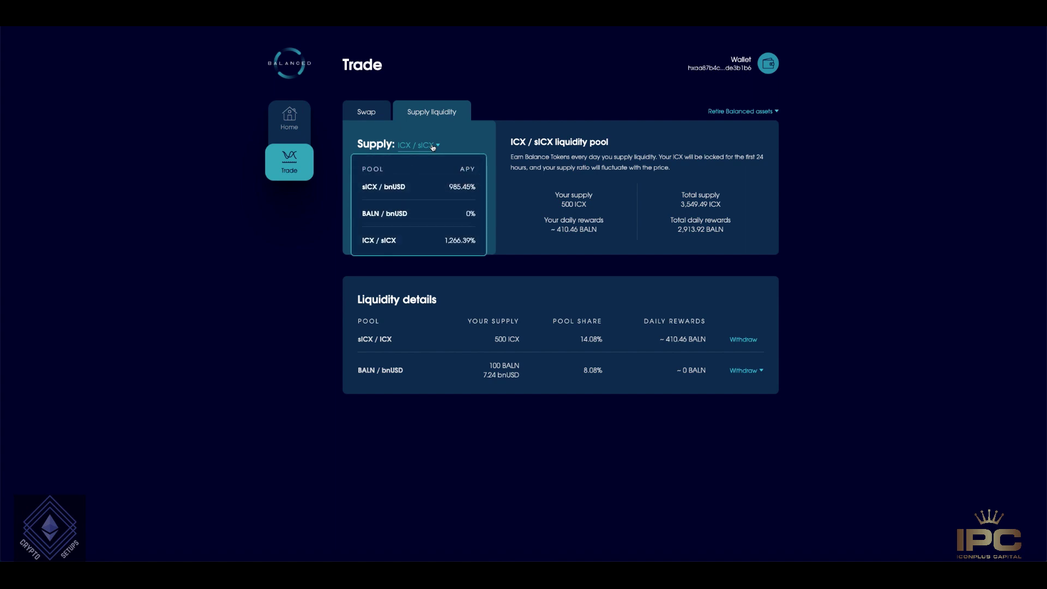
{"action": "left_click", "coordinate": [398, 187]}
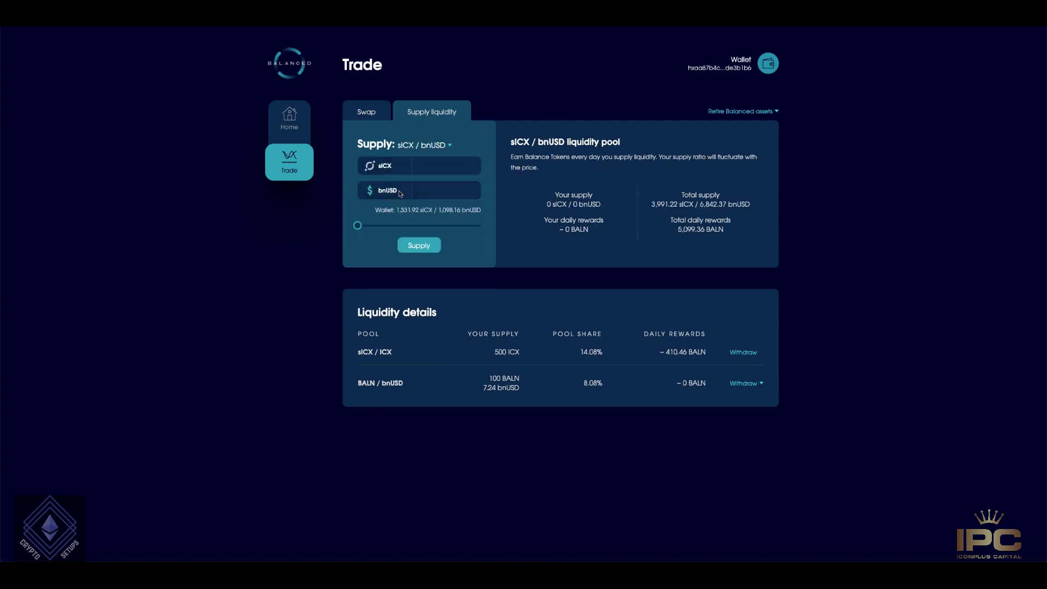
{"action": "left_click", "coordinate": [425, 166]}
{"action": "left_click", "coordinate": [446, 148]}
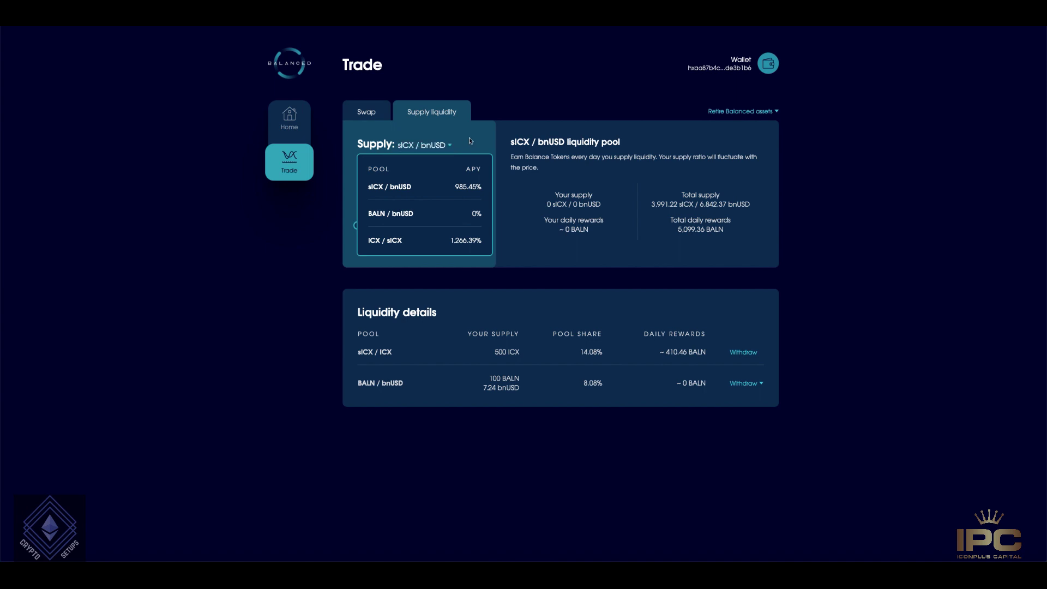
{"action": "left_click", "coordinate": [440, 151]}
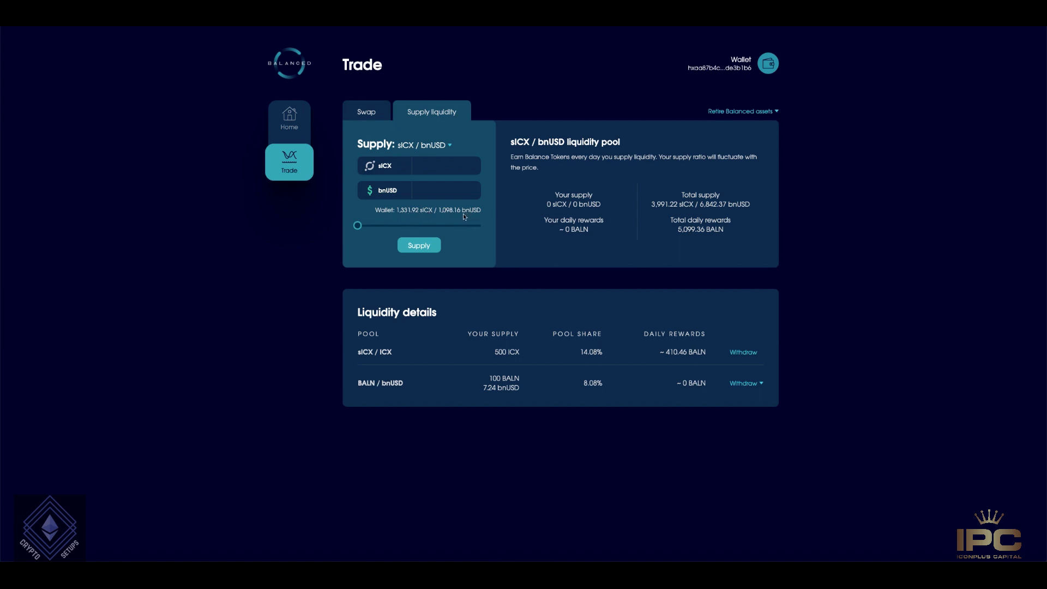
Fill the amounts with the slider, set sICX to 250 (428.589 bnUSD), and request supply
{"action": "left_click_drag", "start_coordinate": [358, 227], "coordinate": [412, 227]}
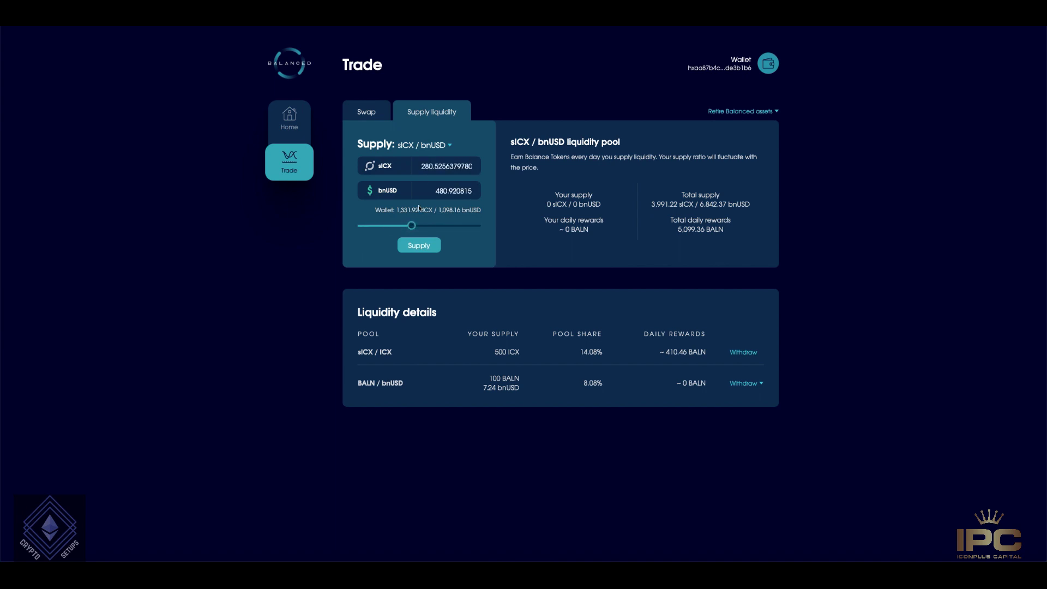
{"action": "left_click_drag", "start_coordinate": [421, 166], "coordinate": [494, 170]}
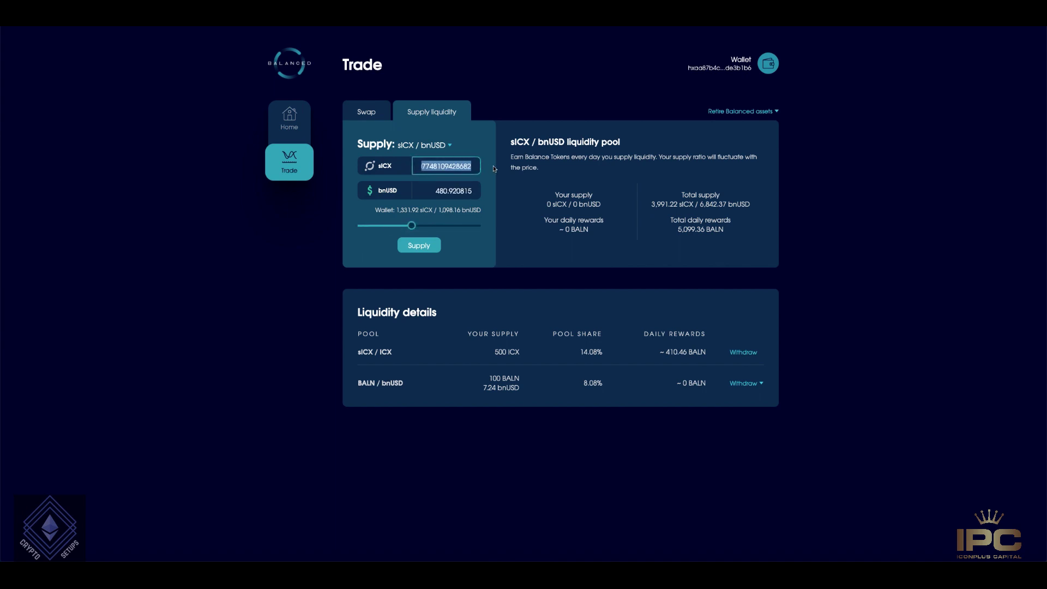
{"action": "type", "text": "250"}
{"action": "left_click", "coordinate": [425, 250]}
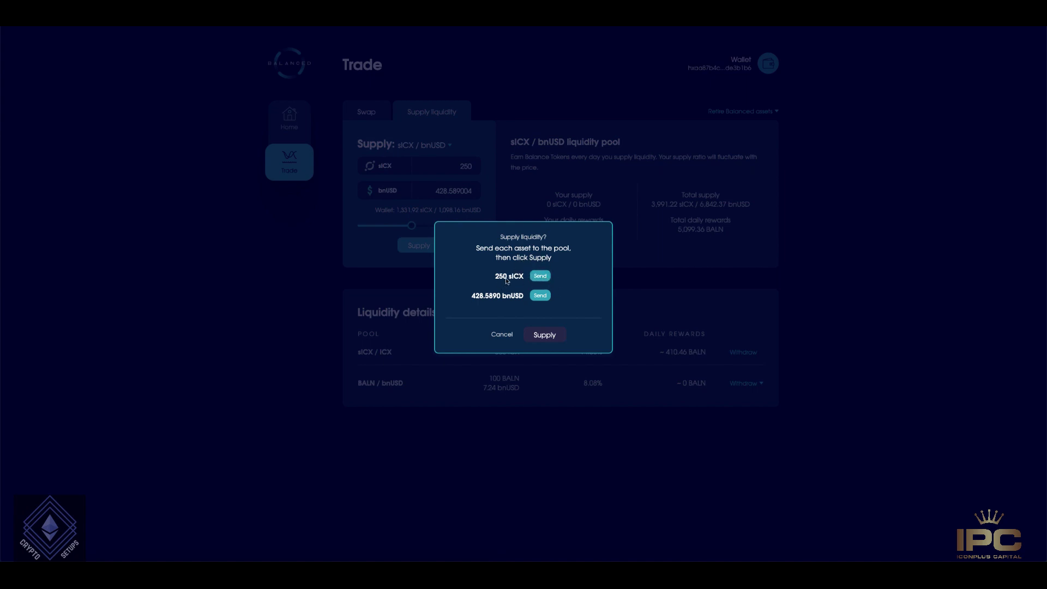
Send 250 sICX to the pool, approving the transfer in the wallet with its password
{"action": "left_click", "coordinate": [541, 277]}
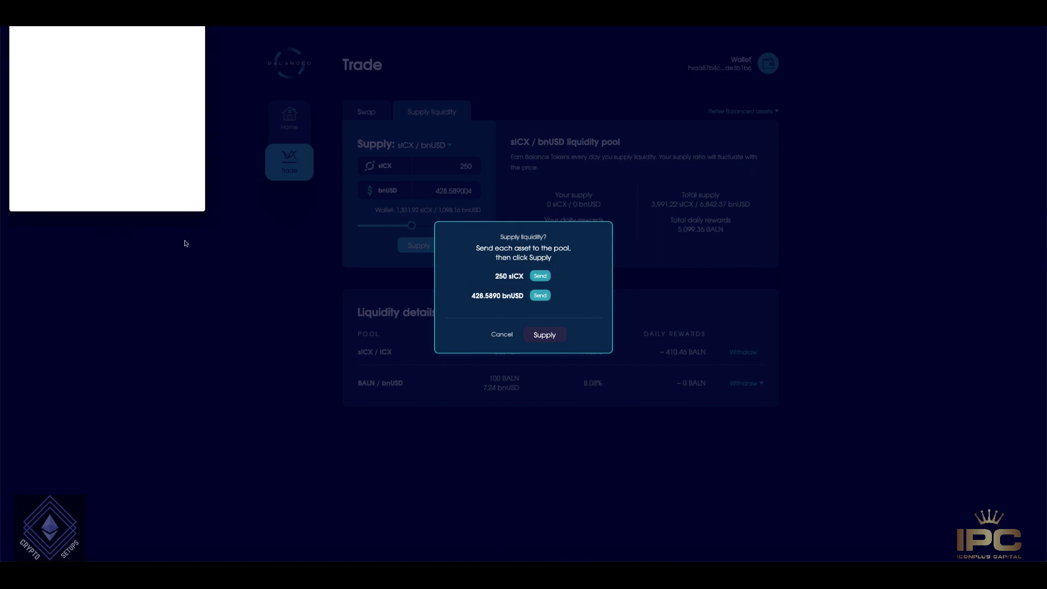
{"action": "left_click", "coordinate": [37, 105]}
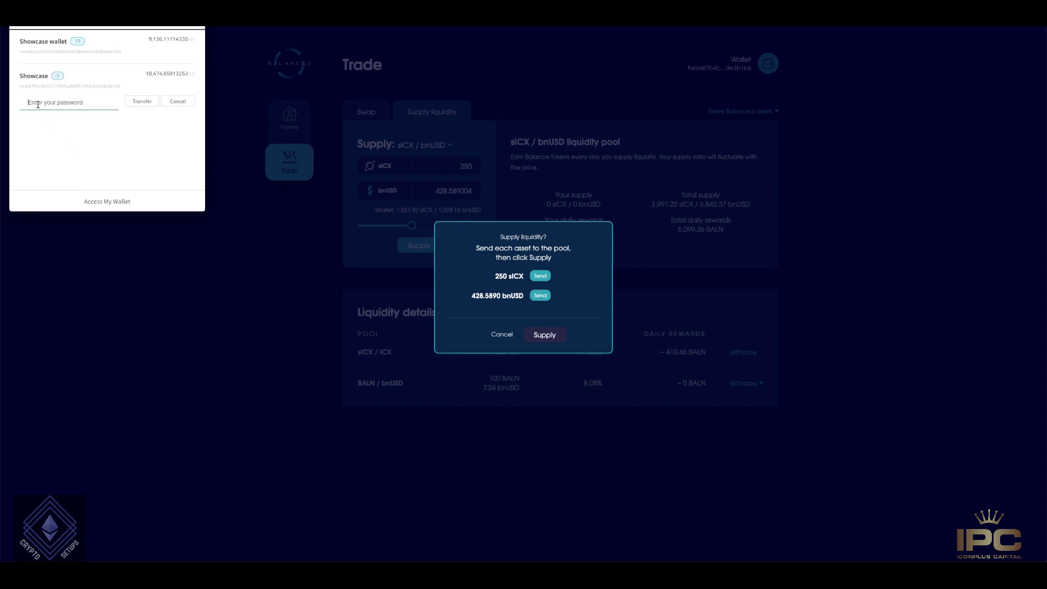
{"action": "type", "text": "•••••••••••••"}
{"action": "left_click", "coordinate": [142, 101]}
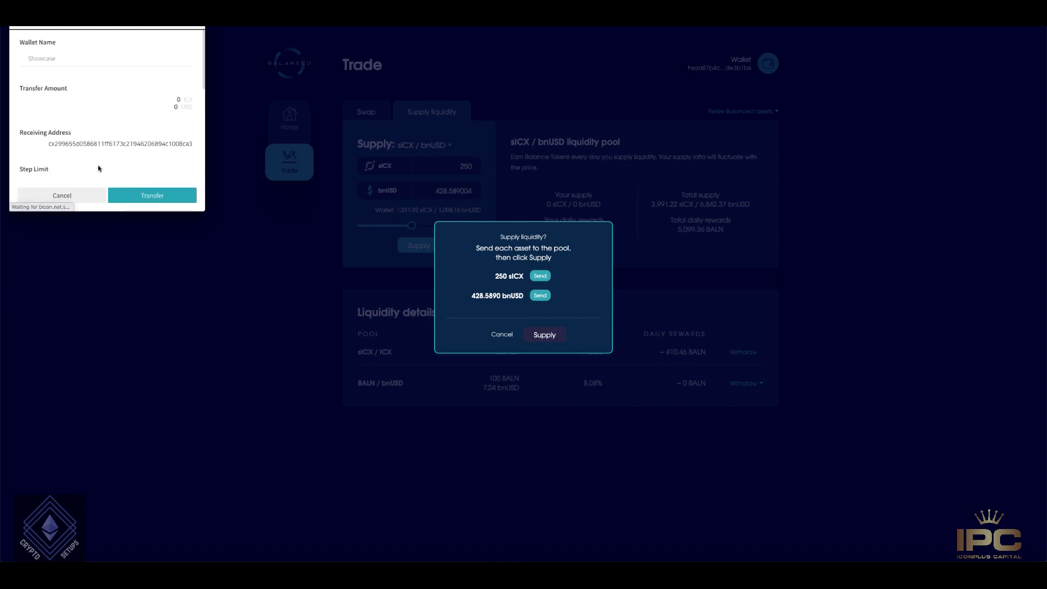
{"action": "left_click", "coordinate": [148, 201]}
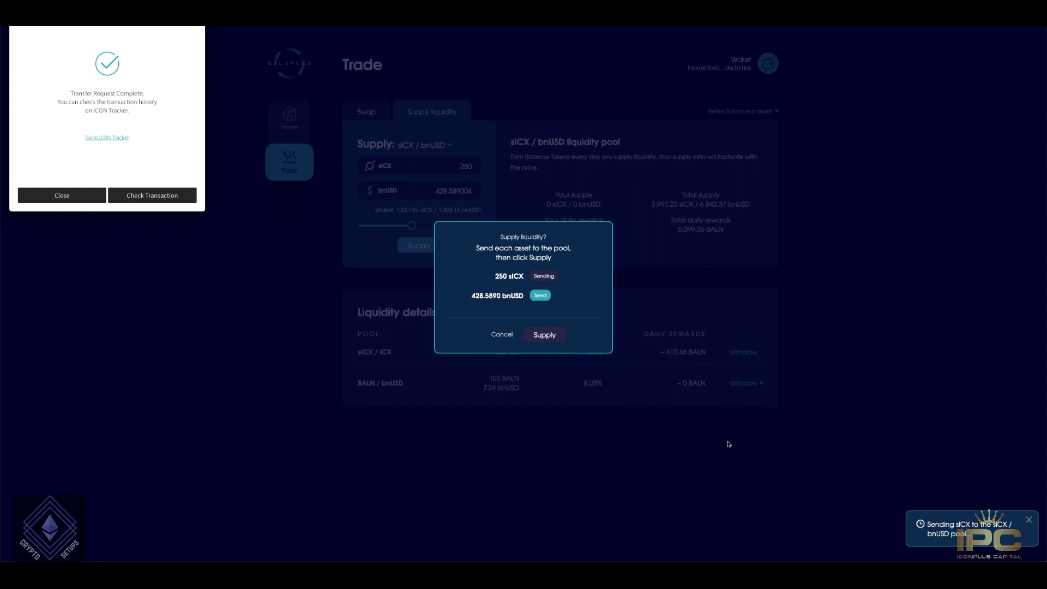
{"action": "left_click", "coordinate": [90, 198]}
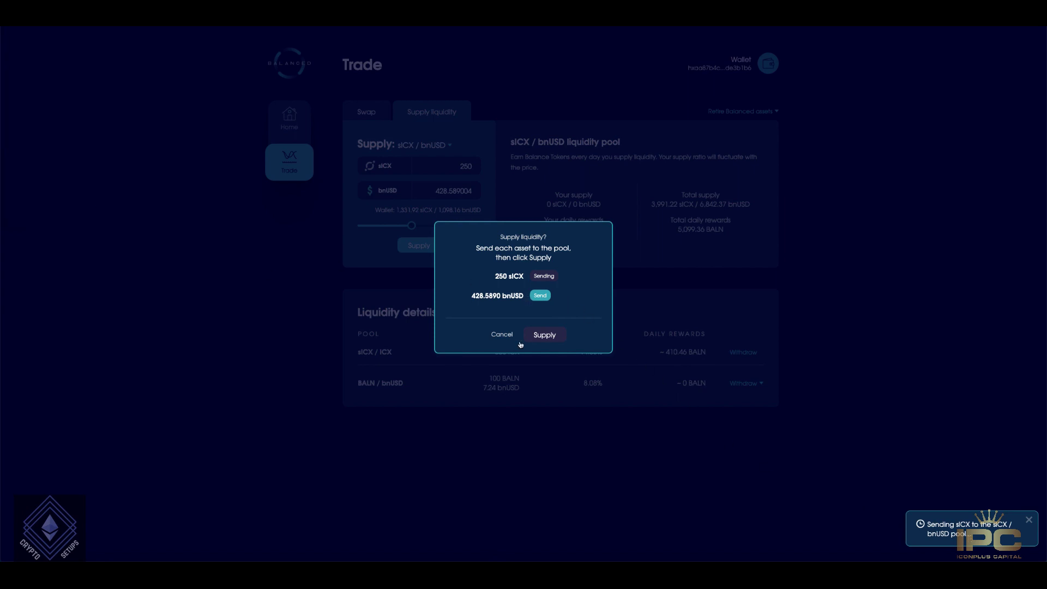
Send 428.5890 bnUSD to the pool and approve the transfer in the wallet
{"action": "left_click", "coordinate": [540, 295]}
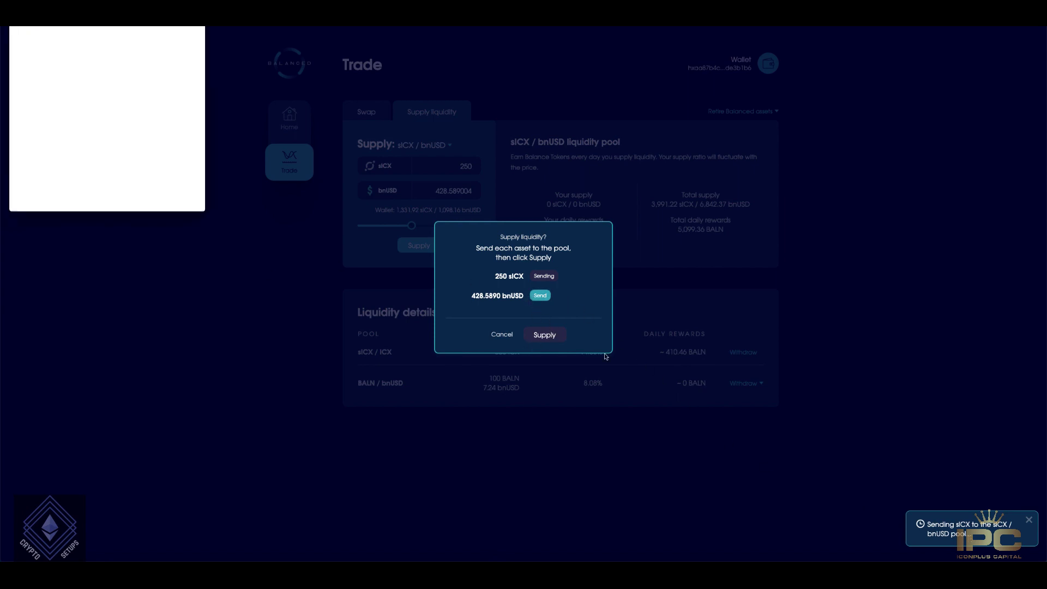
{"action": "left_click", "coordinate": [52, 105]}
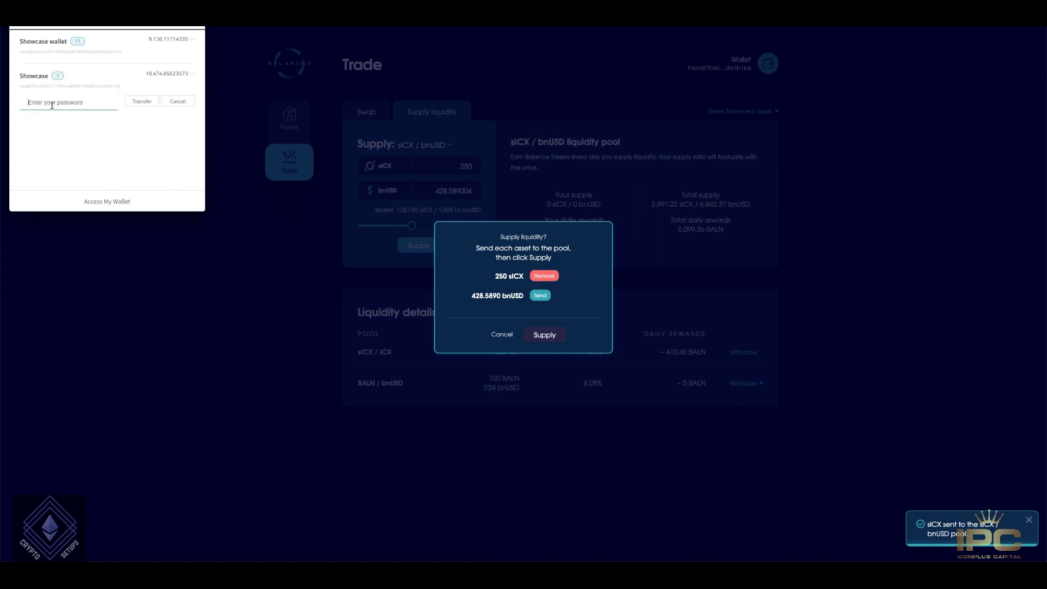
{"action": "type", "text": "••"}
{"action": "left_click", "coordinate": [142, 101]}
{"action": "left_click", "coordinate": [158, 194]}
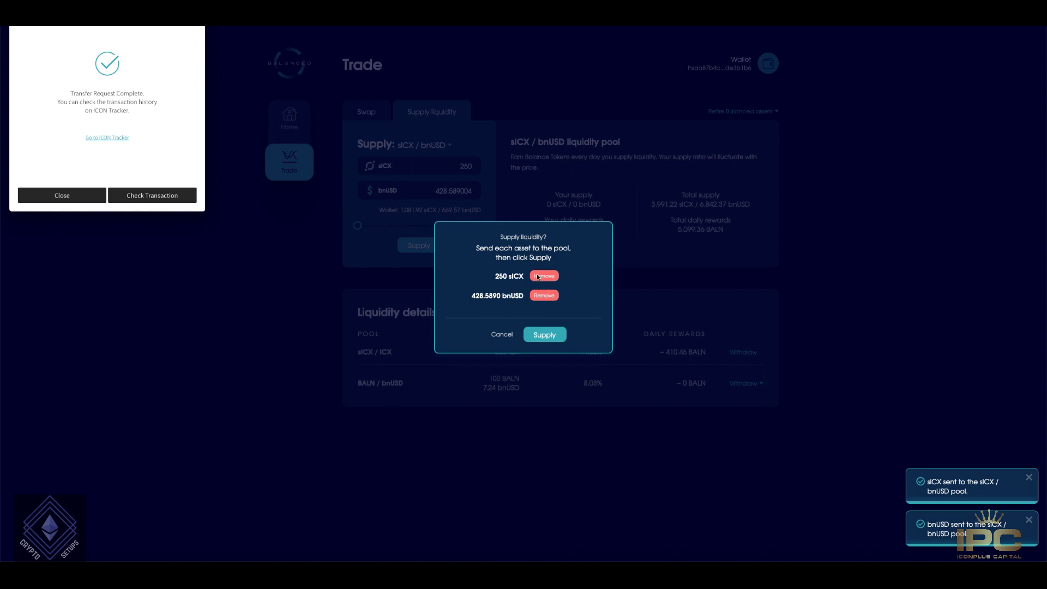
Submit the sICX / bnUSD supply and sign the transaction in the wallet
{"action": "left_click", "coordinate": [545, 335]}
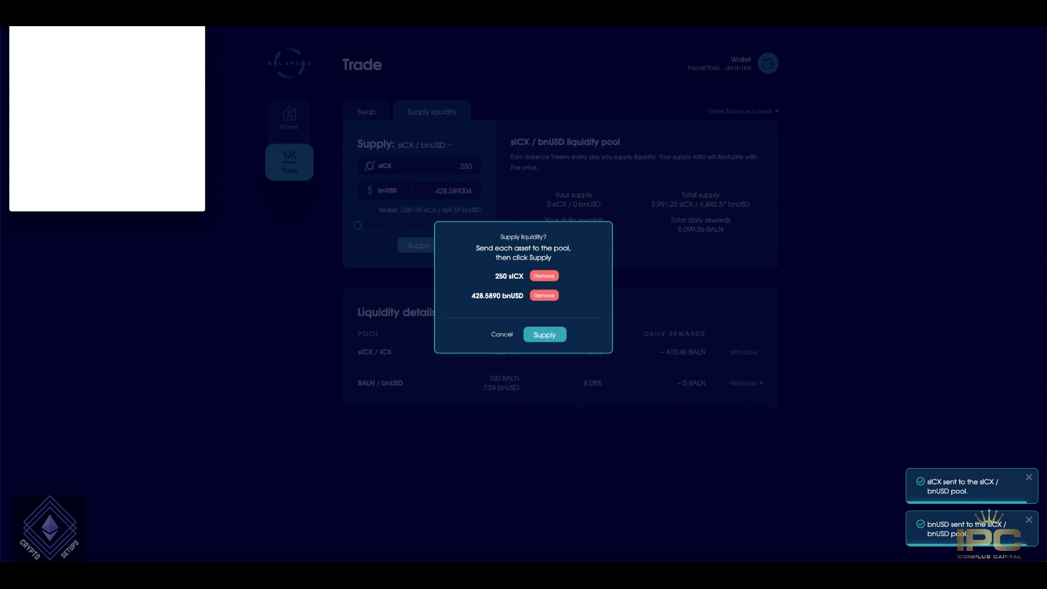
{"action": "left_click", "coordinate": [545, 335]}
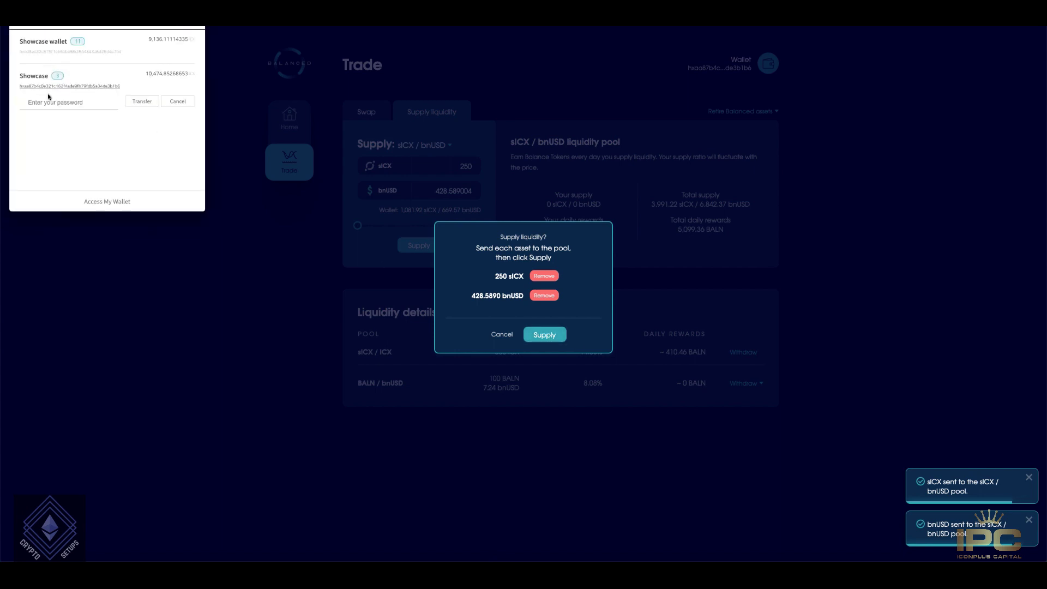
{"action": "left_click", "coordinate": [50, 104]}
{"action": "type", "text": "•••"}
{"action": "left_click", "coordinate": [142, 101]}
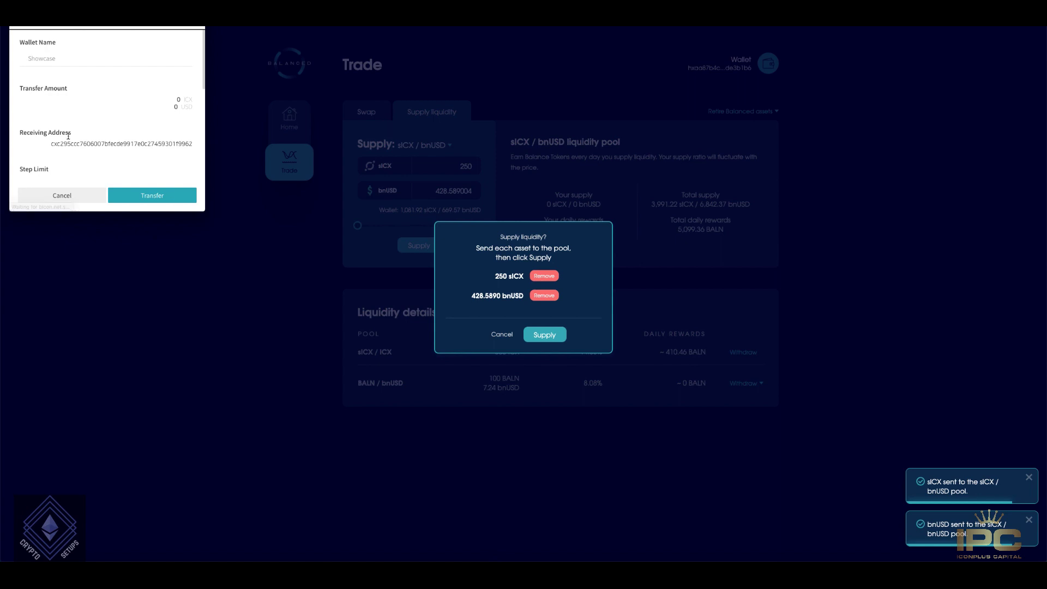
{"action": "left_click", "coordinate": [127, 197]}
{"action": "left_click", "coordinate": [127, 196]}
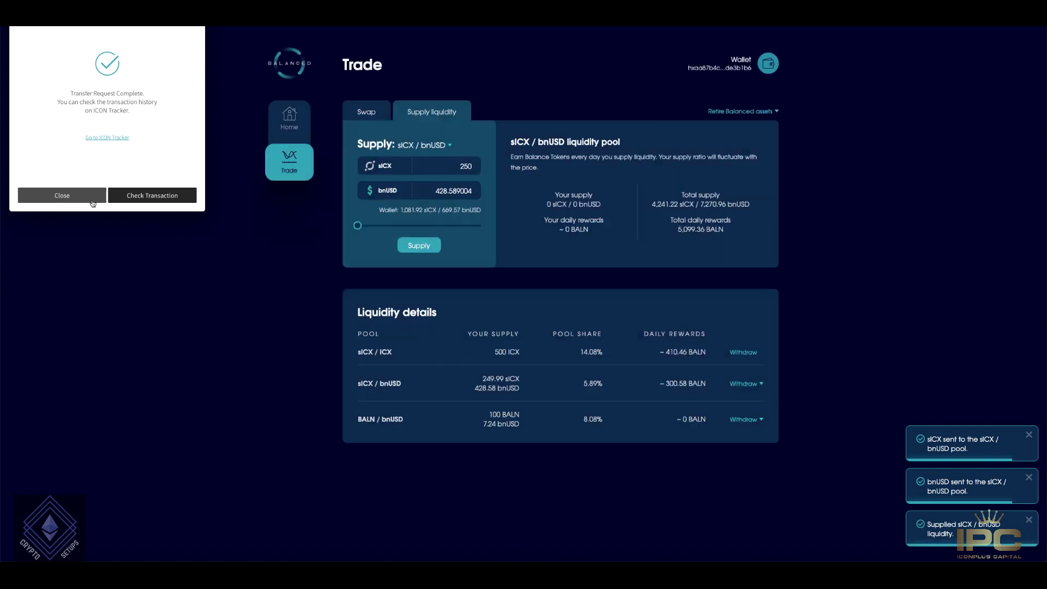
{"action": "left_click", "coordinate": [93, 196]}
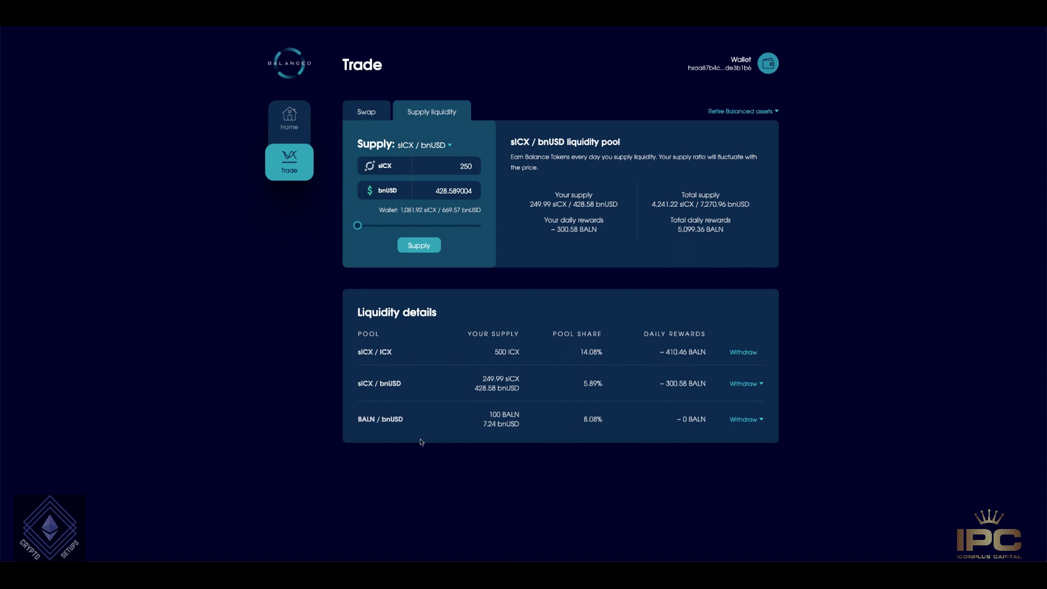
Open the liquidity pool list after the sICX / bnUSD supply completes
{"action": "left_click", "coordinate": [450, 146]}
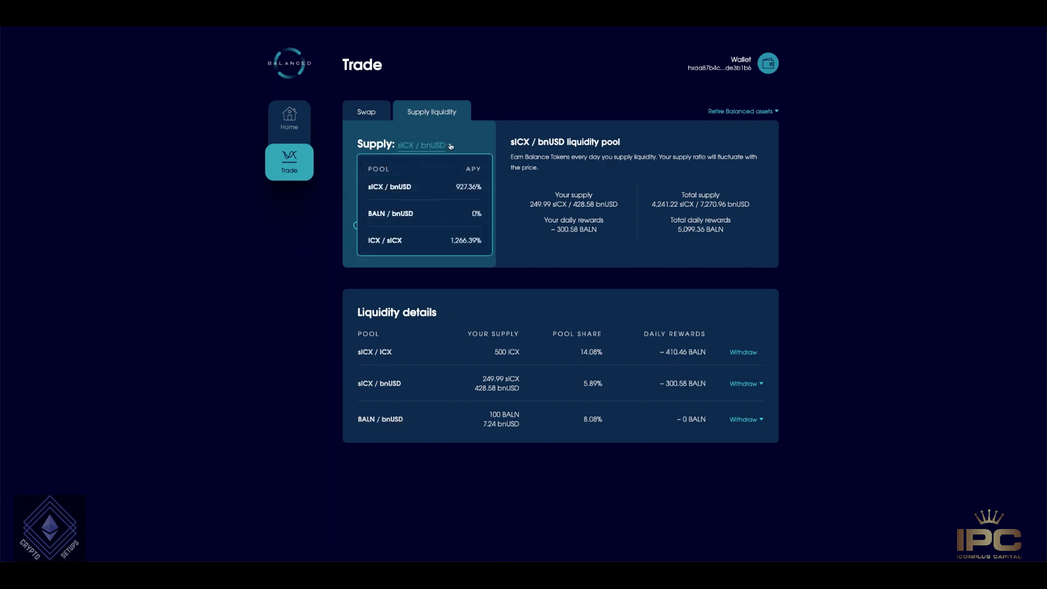
Choose BALN / bnUSD, slide amounts to 3346.0082 BALN and 242.4332 bnUSD, and request supply
{"action": "left_click", "coordinate": [407, 214]}
{"action": "left_click", "coordinate": [413, 195]}
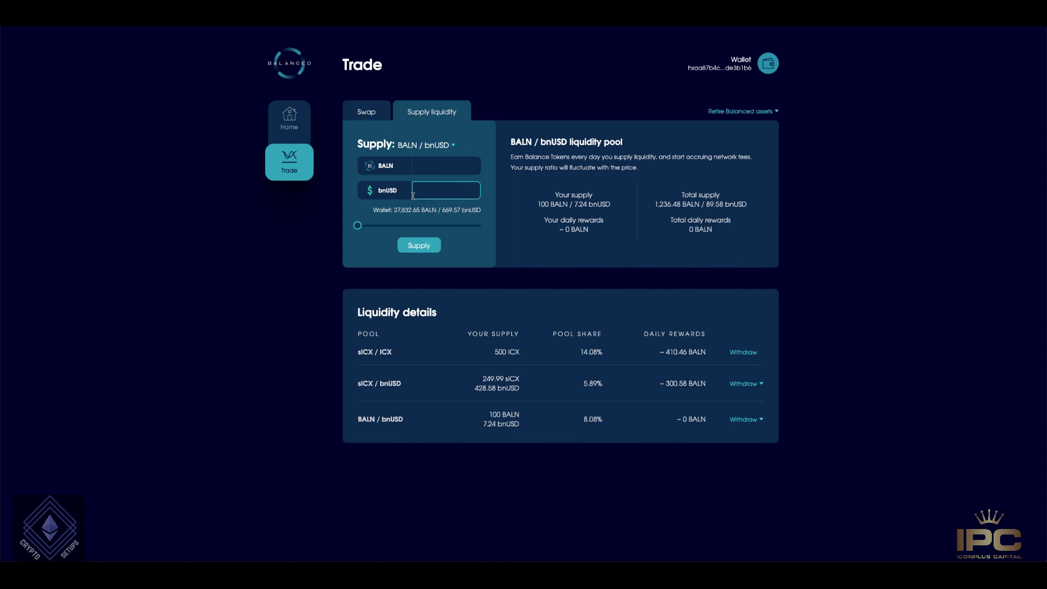
{"action": "left_click", "coordinate": [358, 227]}
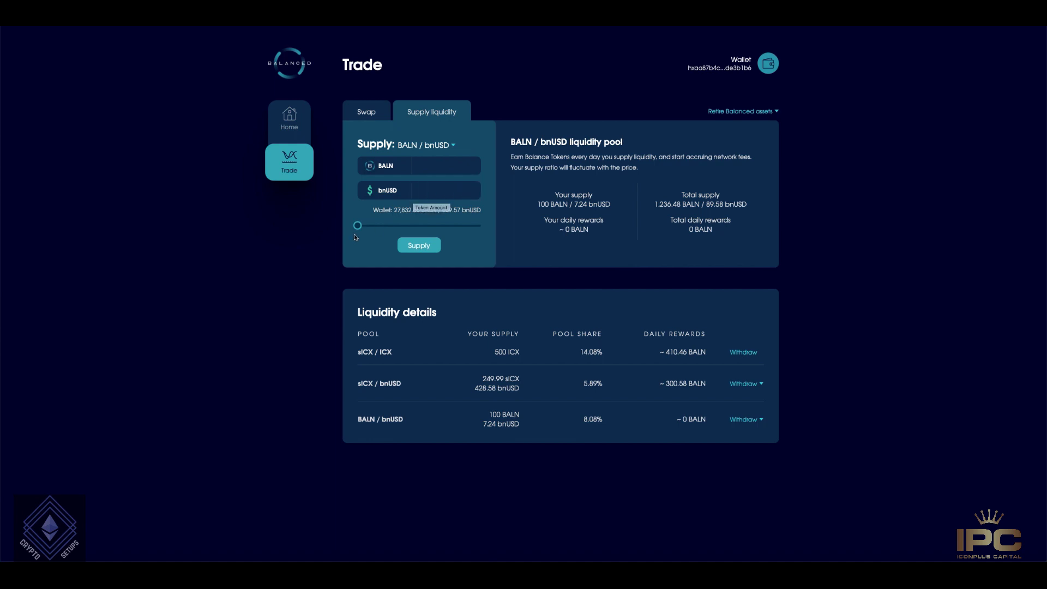
{"action": "left_click_drag", "start_coordinate": [358, 229], "coordinate": [402, 226]}
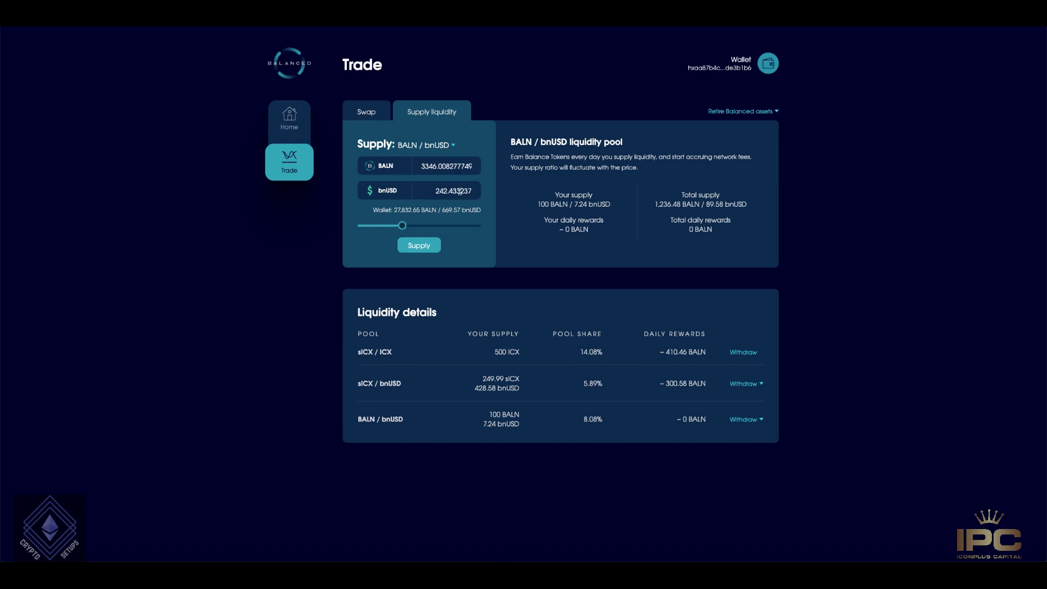
{"action": "left_click", "coordinate": [422, 247]}
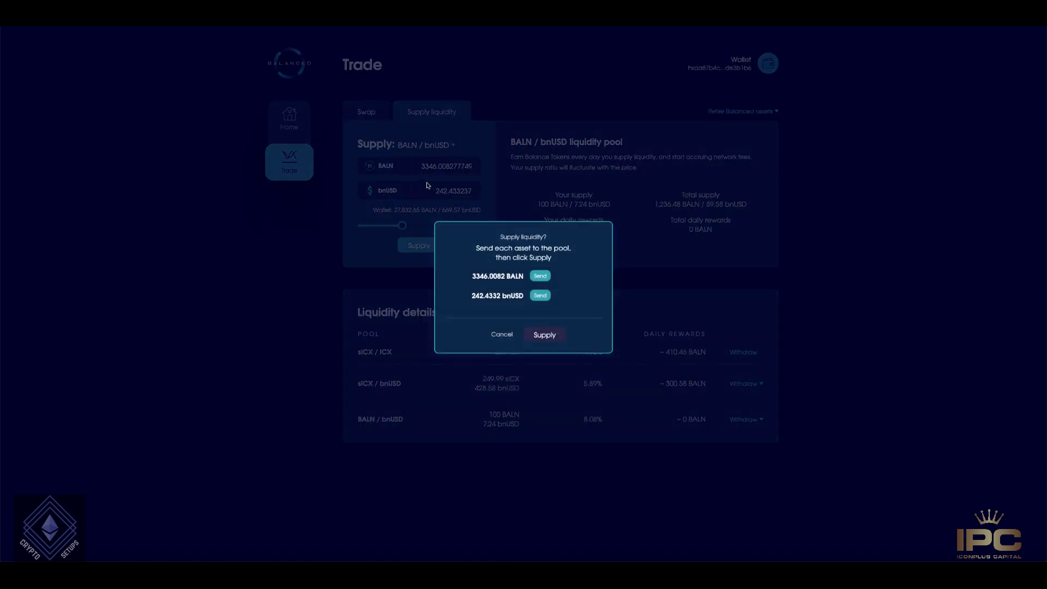
Send 3346.0082 BALN to the pool, approving the transfer in the wallet with its password
{"action": "left_click", "coordinate": [541, 276]}
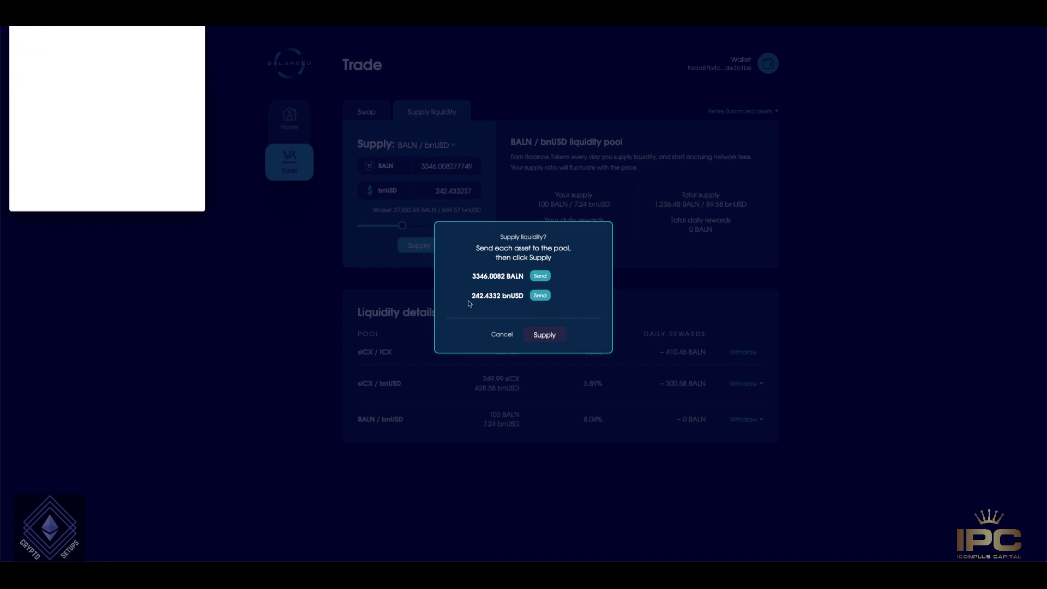
{"action": "left_click", "coordinate": [51, 97]}
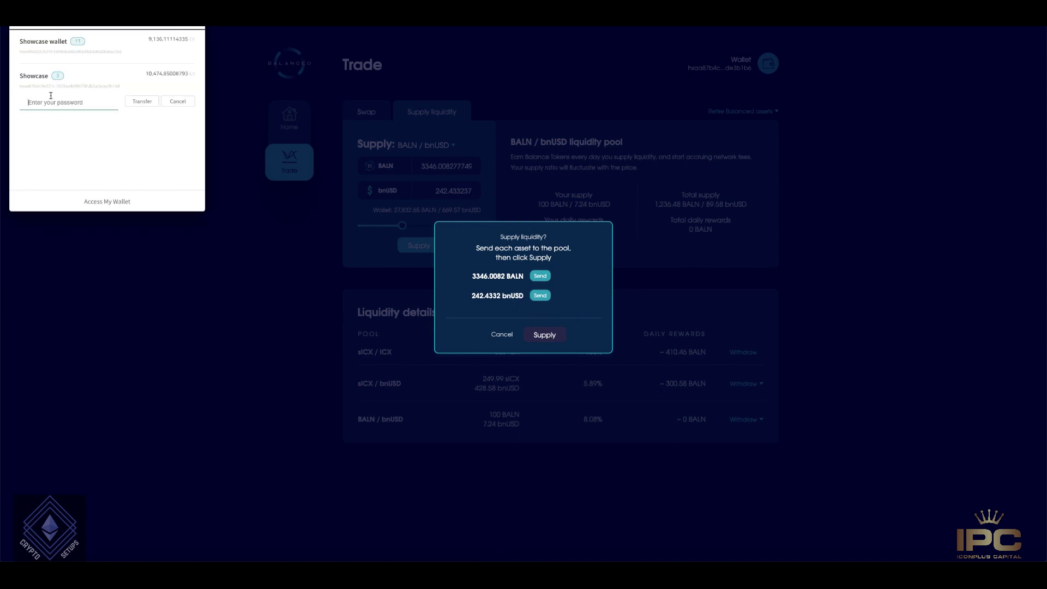
{"action": "type", "text": "••••••••••••••"}
{"action": "key", "text": "Return"}
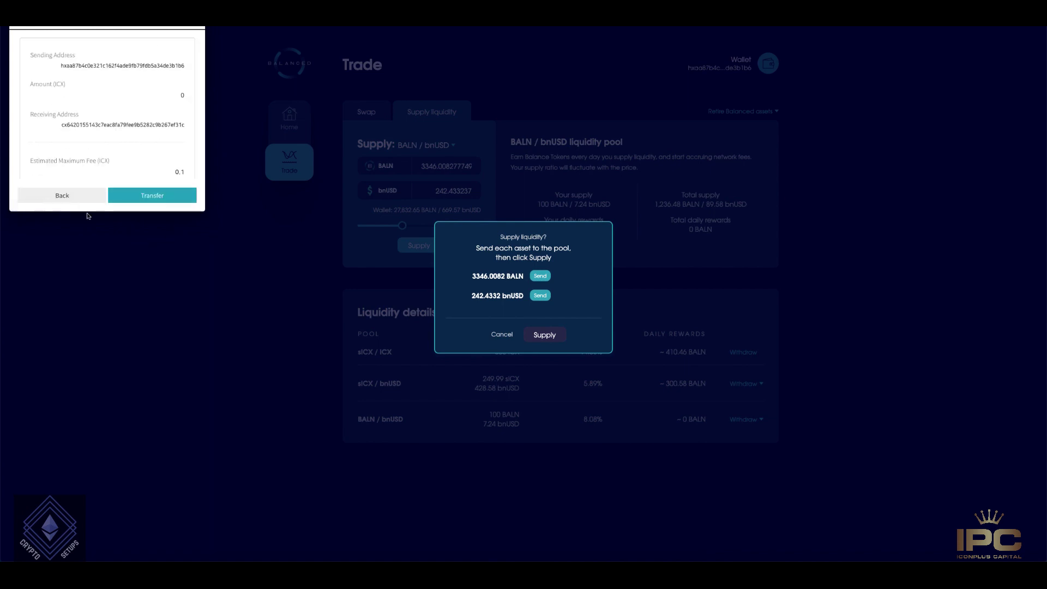
{"action": "left_click", "coordinate": [164, 197]}
{"action": "left_click", "coordinate": [62, 195]}
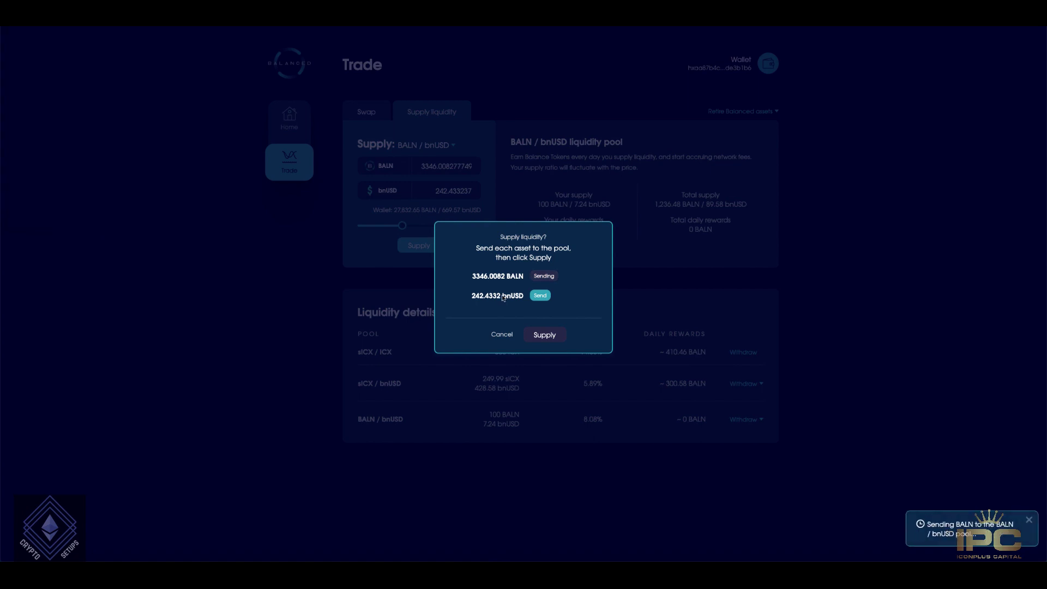
Send 242.4332 bnUSD to the pool and approve the transfer in the wallet
{"action": "left_click", "coordinate": [540, 295]}
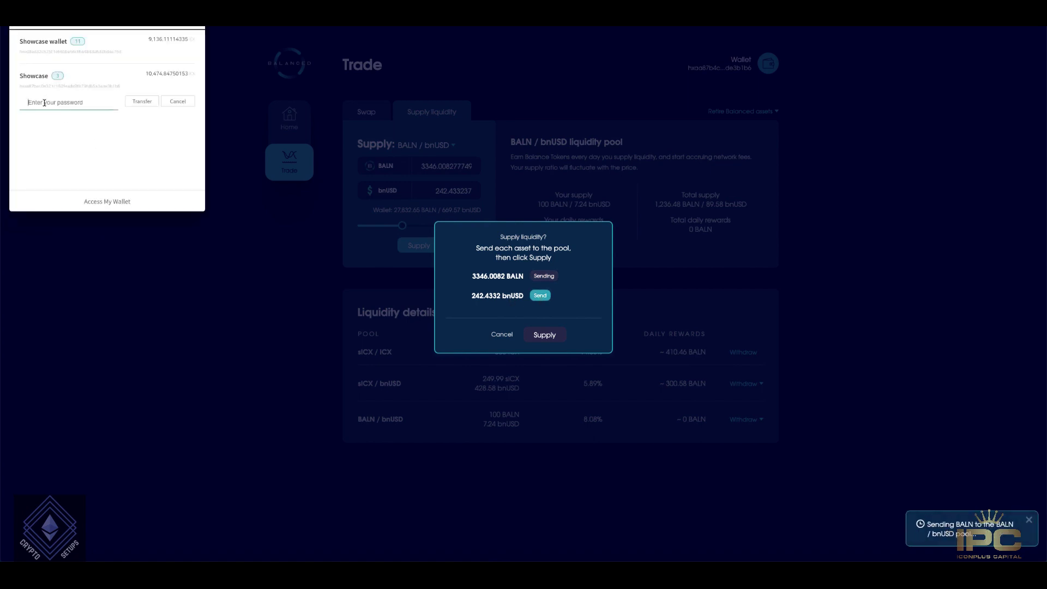
{"action": "type", "text": "••••••••••"}
{"action": "key", "text": "Return"}
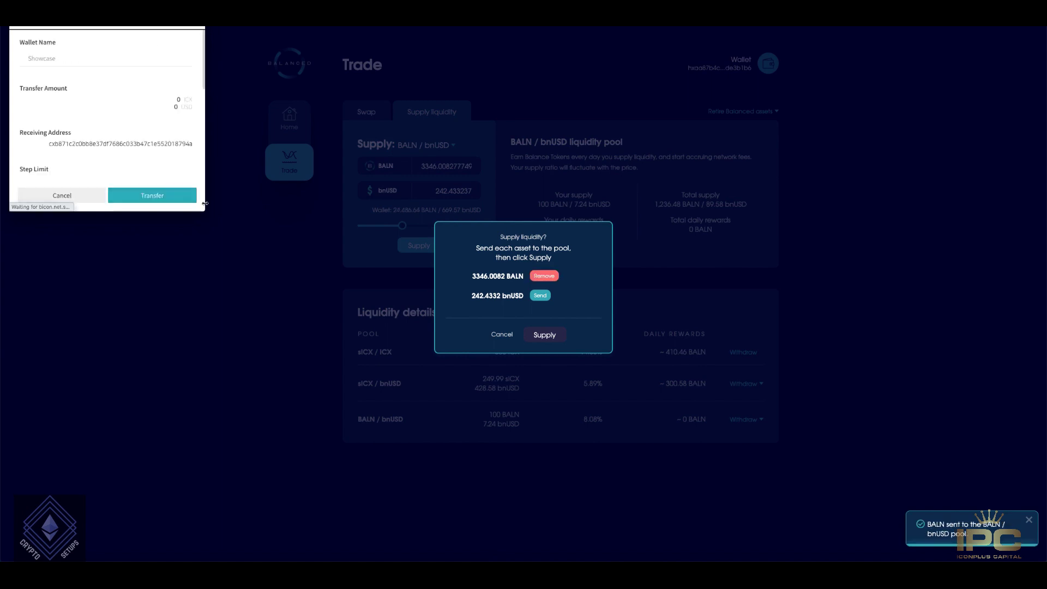
{"action": "left_click", "coordinate": [178, 201]}
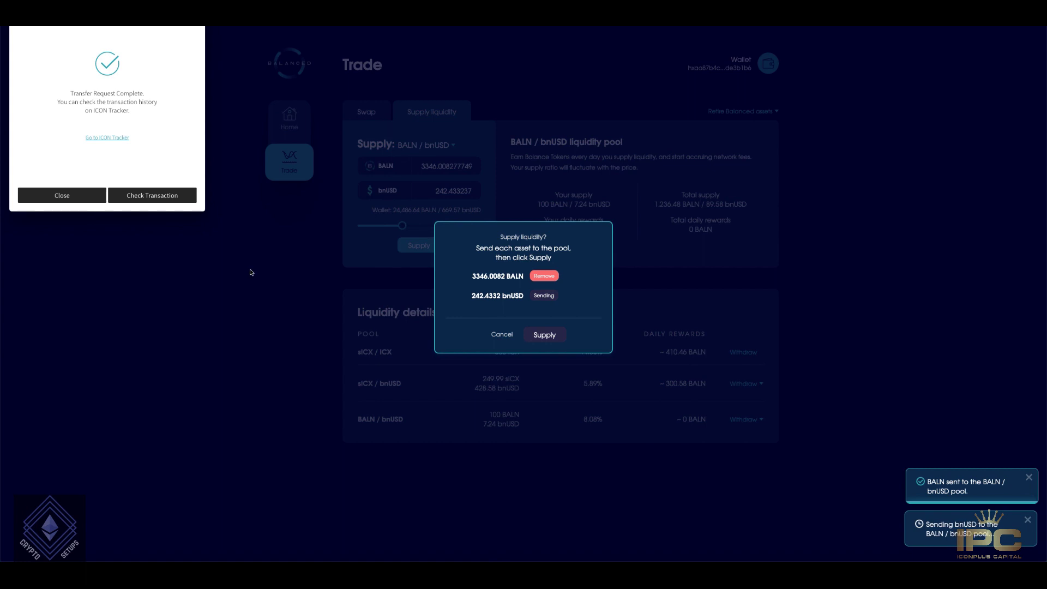
Submit the BALN / bnUSD supply and sign the transaction in the wallet
{"action": "left_click", "coordinate": [545, 335]}
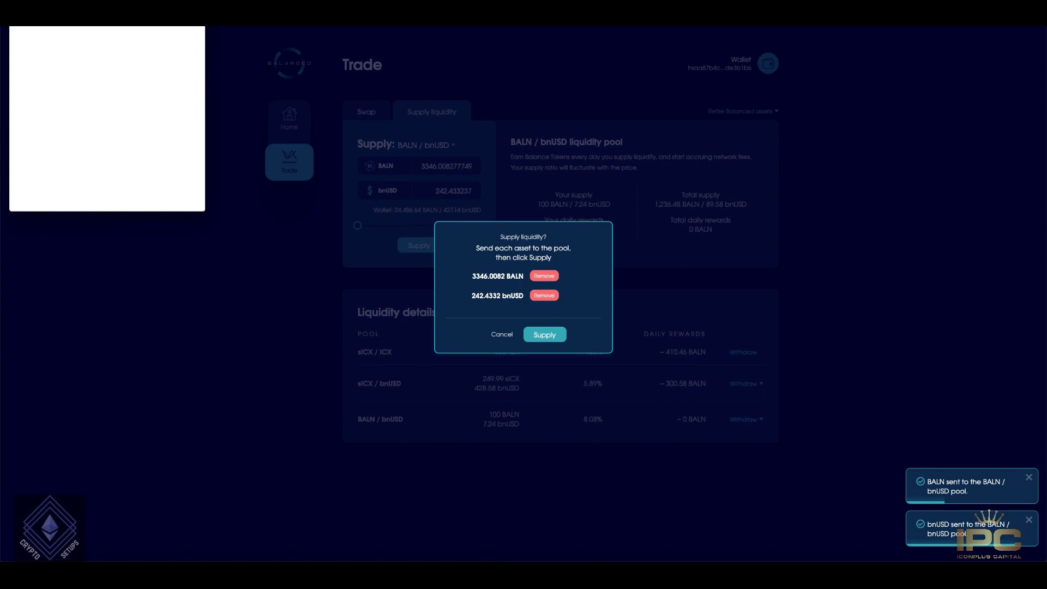
{"action": "left_click", "coordinate": [544, 334]}
{"action": "left_click", "coordinate": [73, 104]}
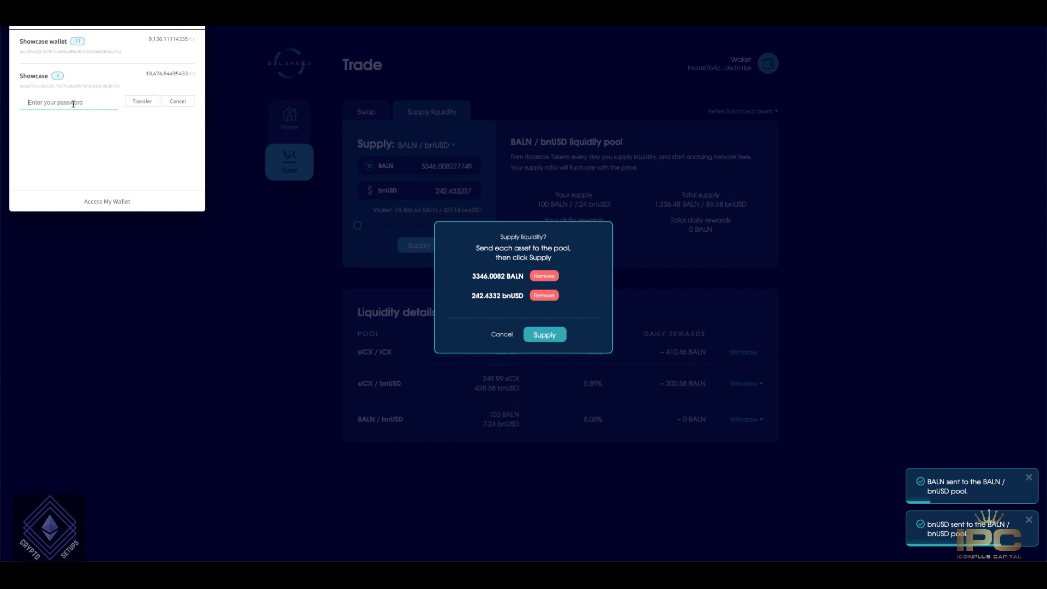
{"action": "type", "text": "•••••••••••••"}
{"action": "left_click", "coordinate": [142, 101]}
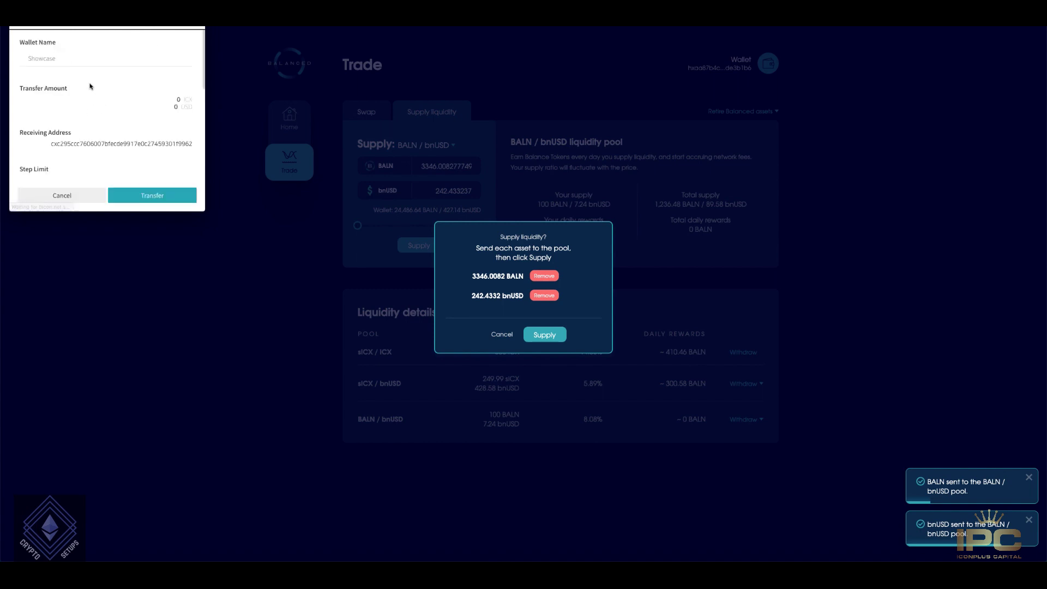
{"action": "left_click", "coordinate": [157, 195]}
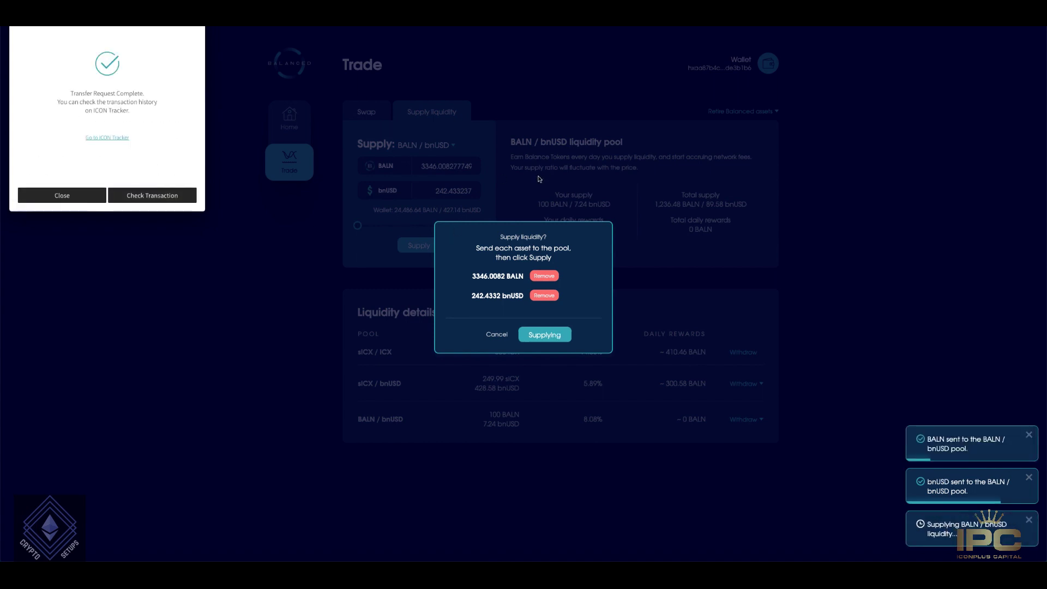
{"action": "left_click", "coordinate": [87, 198]}
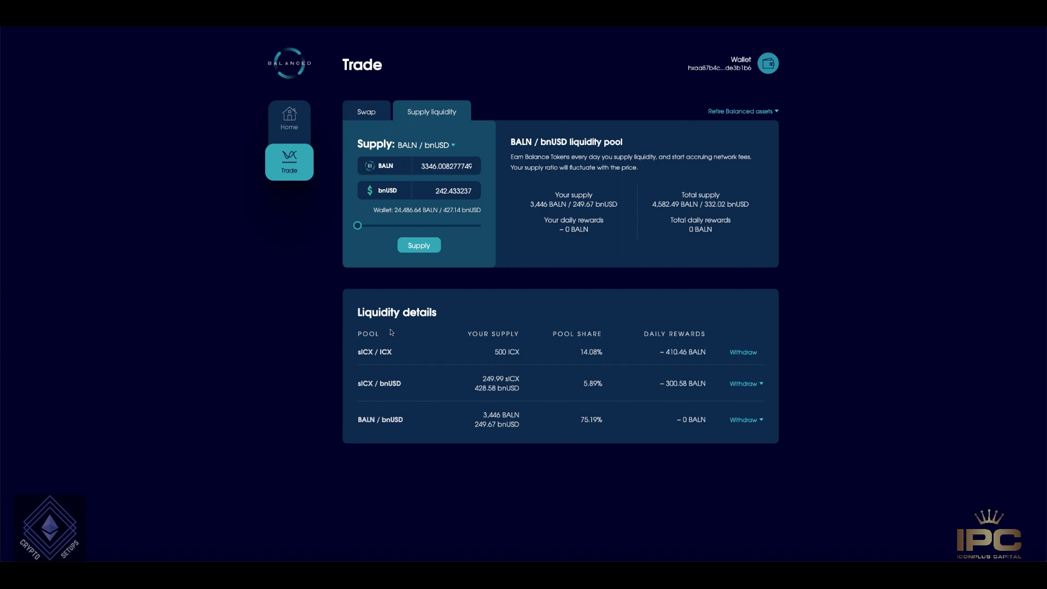
Return to the sICX-to-bnUSD swap form, now quoting 1.71 bnUSD per sICX
{"action": "left_click", "coordinate": [375, 110]}
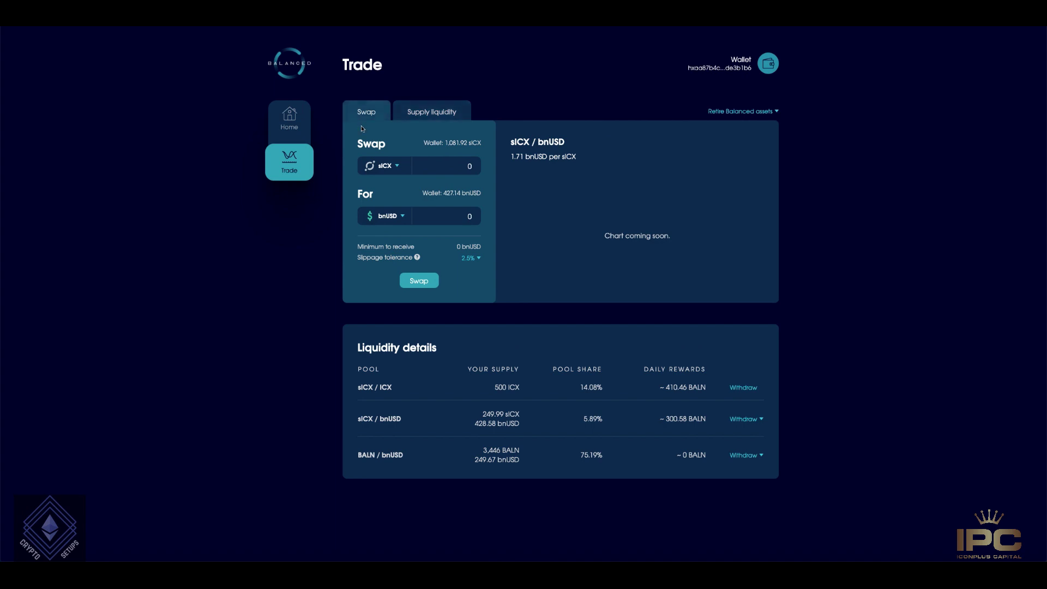
{"action": "left_click", "coordinate": [437, 114]}
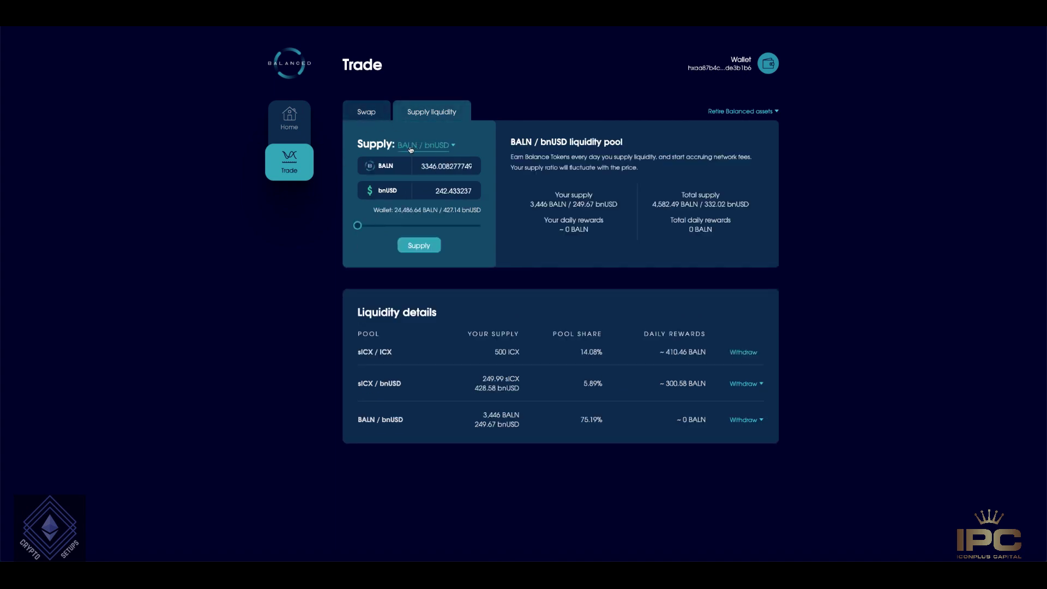